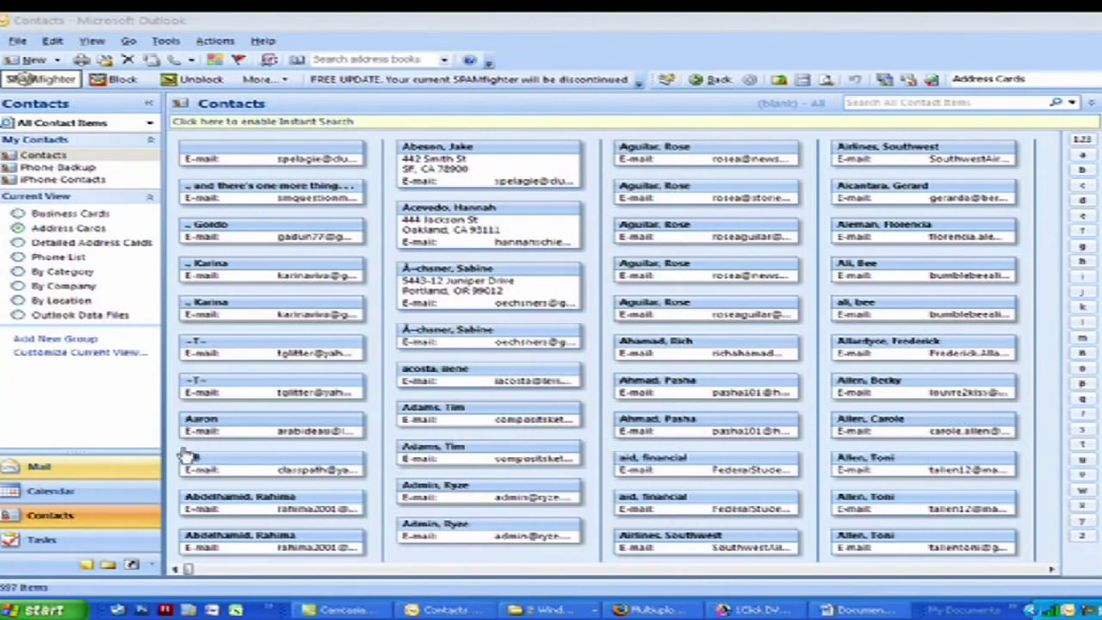
# Select the three address cards that carry full street addresses in the contact list.
pyautogui.click(459, 146)
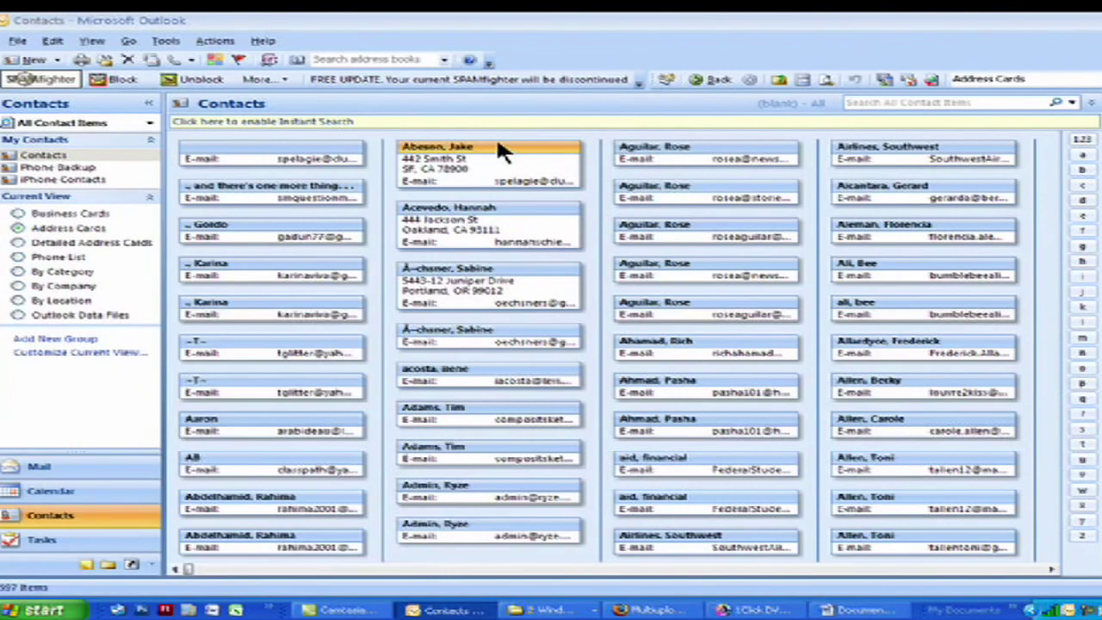
pyautogui.keyDown('ctrl'); pyautogui.click(492, 209); pyautogui.keyUp('ctrl')
pyautogui.keyDown('ctrl'); pyautogui.click(488, 269); pyautogui.keyUp('ctrl')
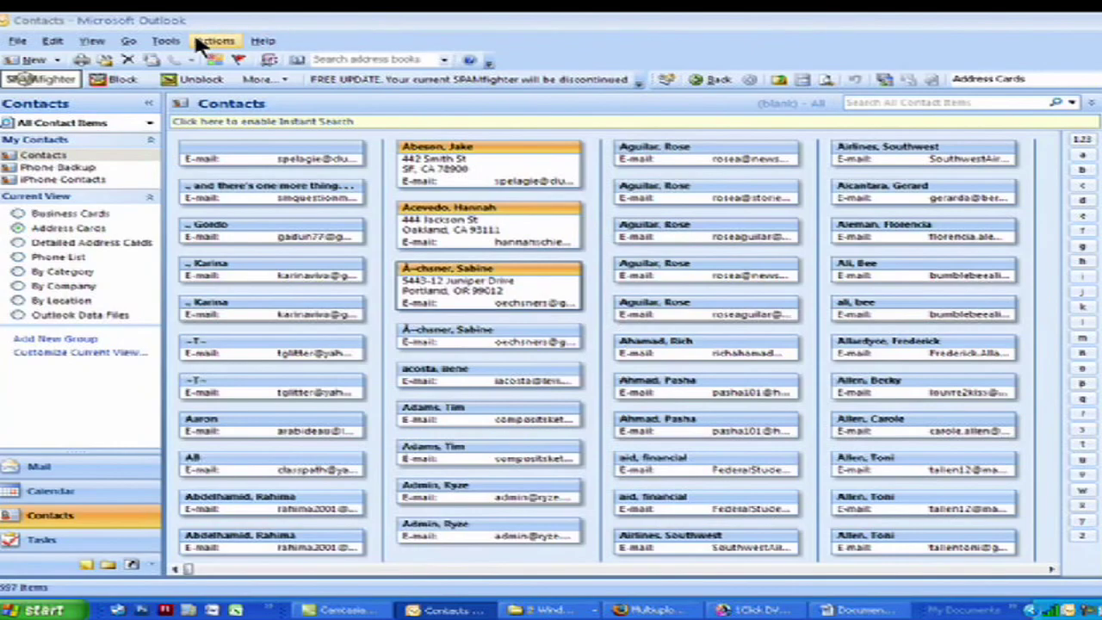
pyautogui.click(165, 41)
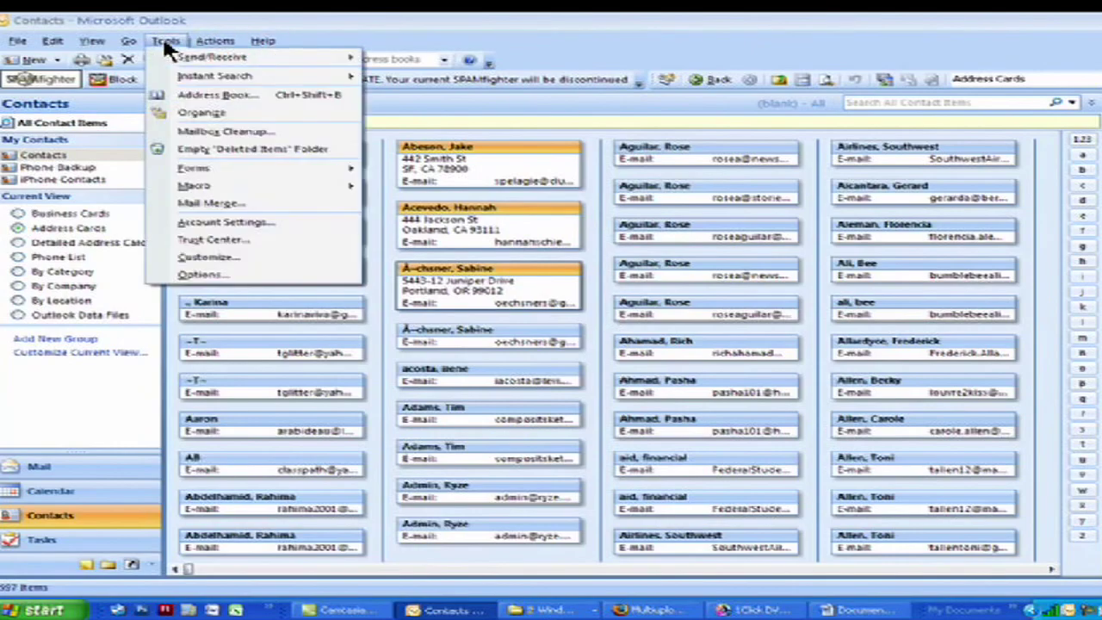
# Mail-merge only the selected contacts into a new Word Mailing Labels document.
pyautogui.click(205, 205)
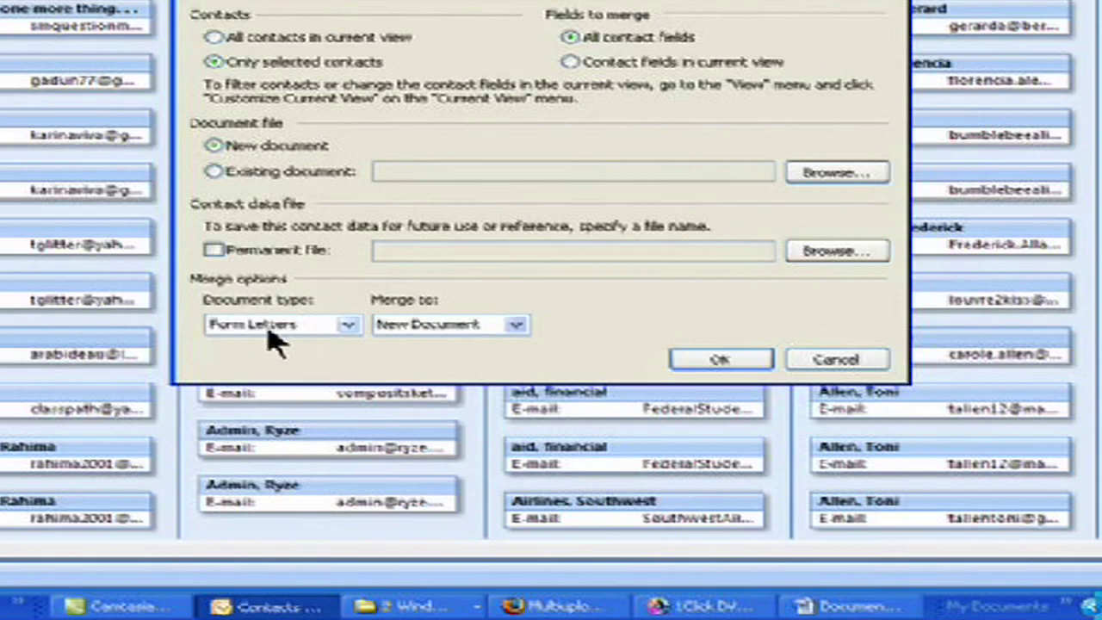
pyautogui.click(349, 329)
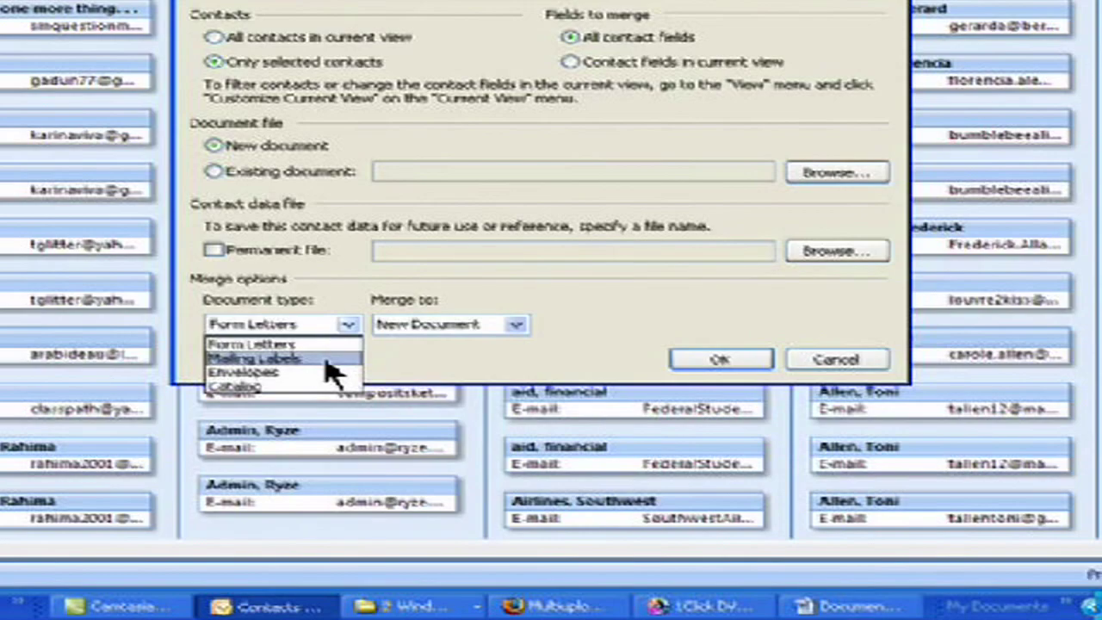
pyautogui.click(327, 361)
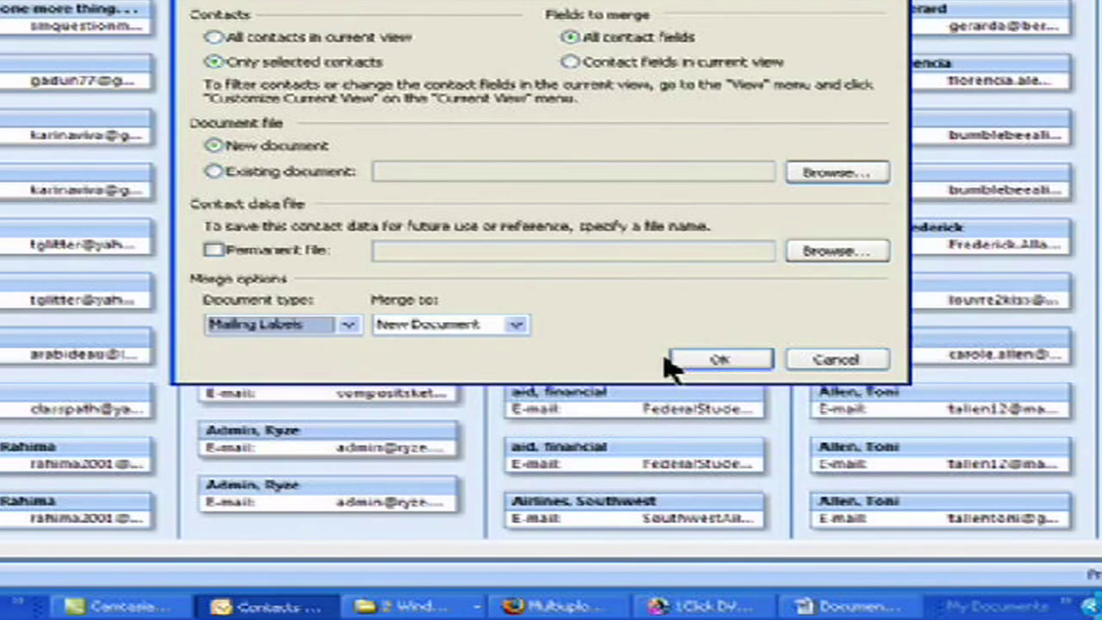
pyautogui.click(717, 361)
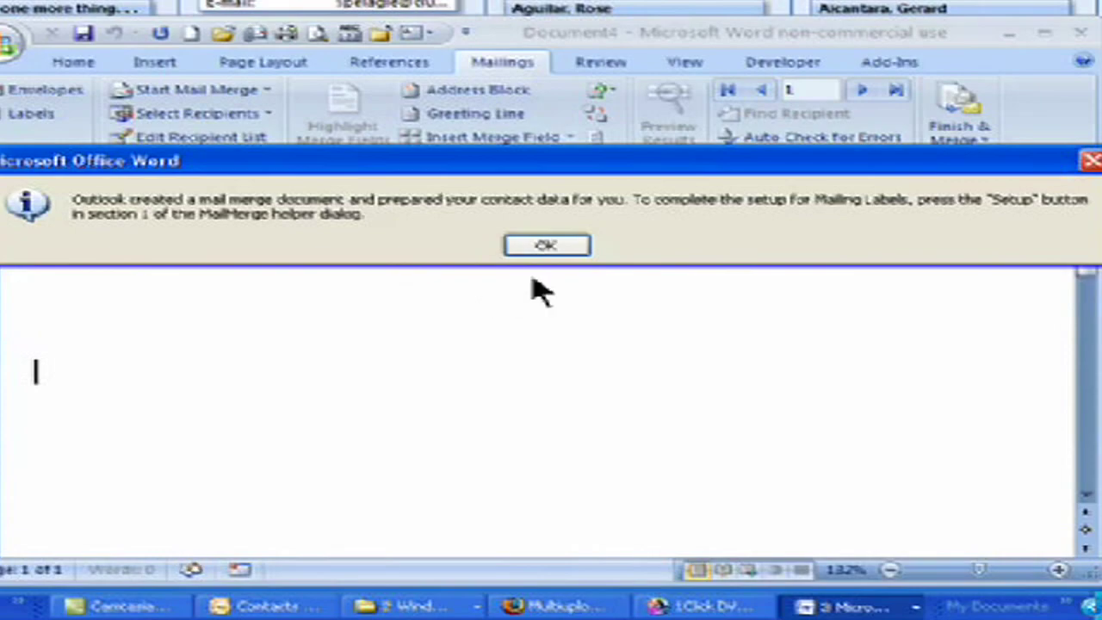
# Dismiss the Word notice about the prepared merge document and open label setup.
pyautogui.click(559, 249)
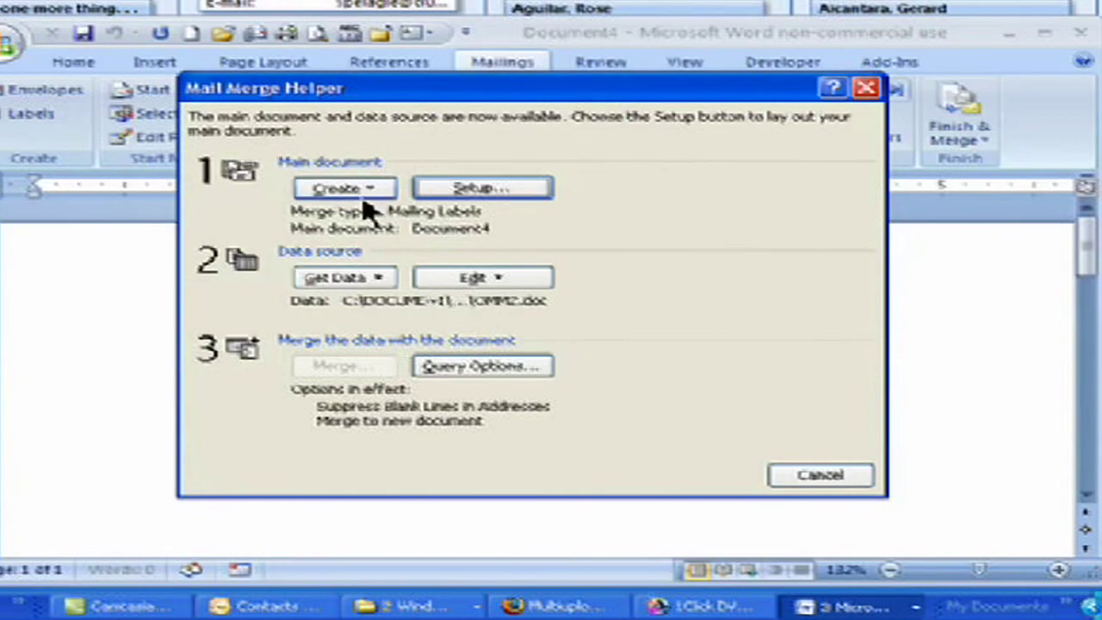
pyautogui.click(475, 189)
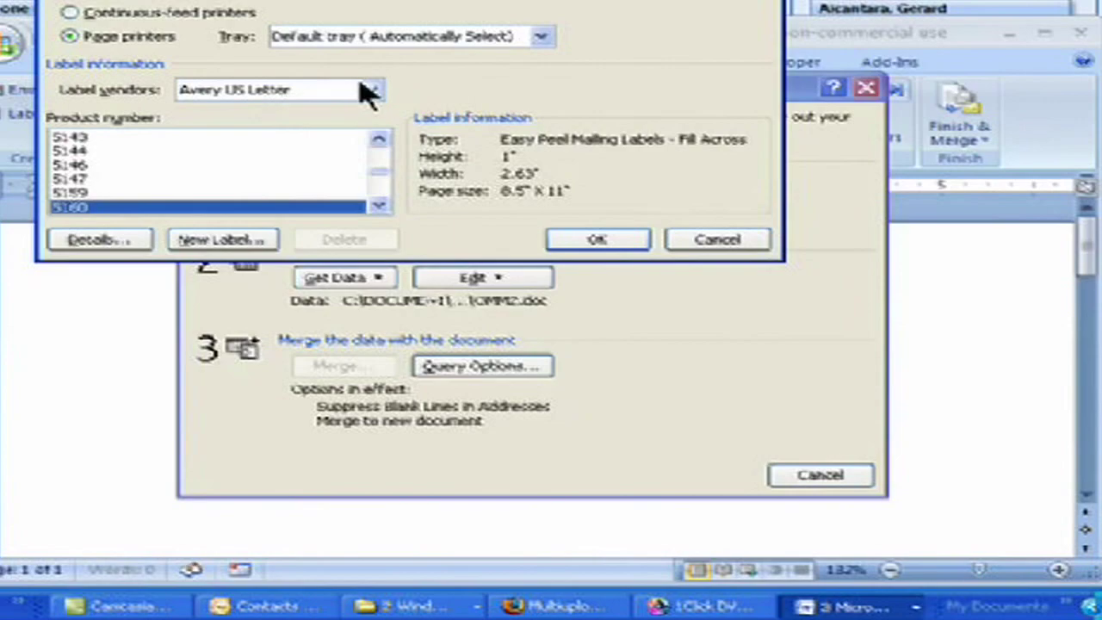
# Apply Avery US Letter product 5160 Easy Peel Mailing Labels as the label layout.
pyautogui.click(370, 90)
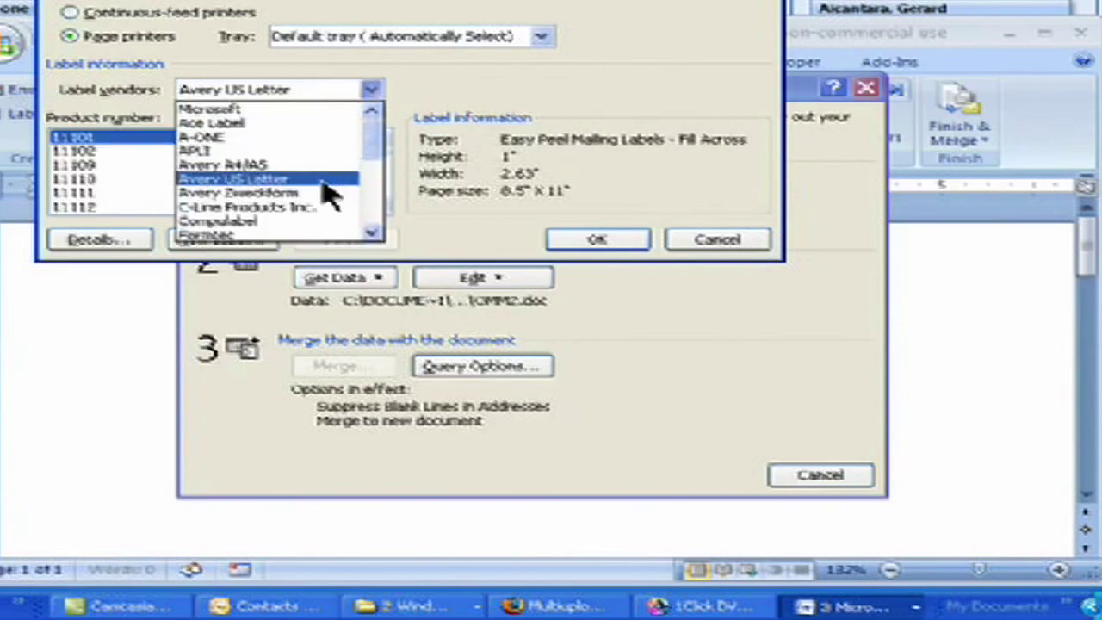
pyautogui.click(324, 181)
pyautogui.click(371, 89)
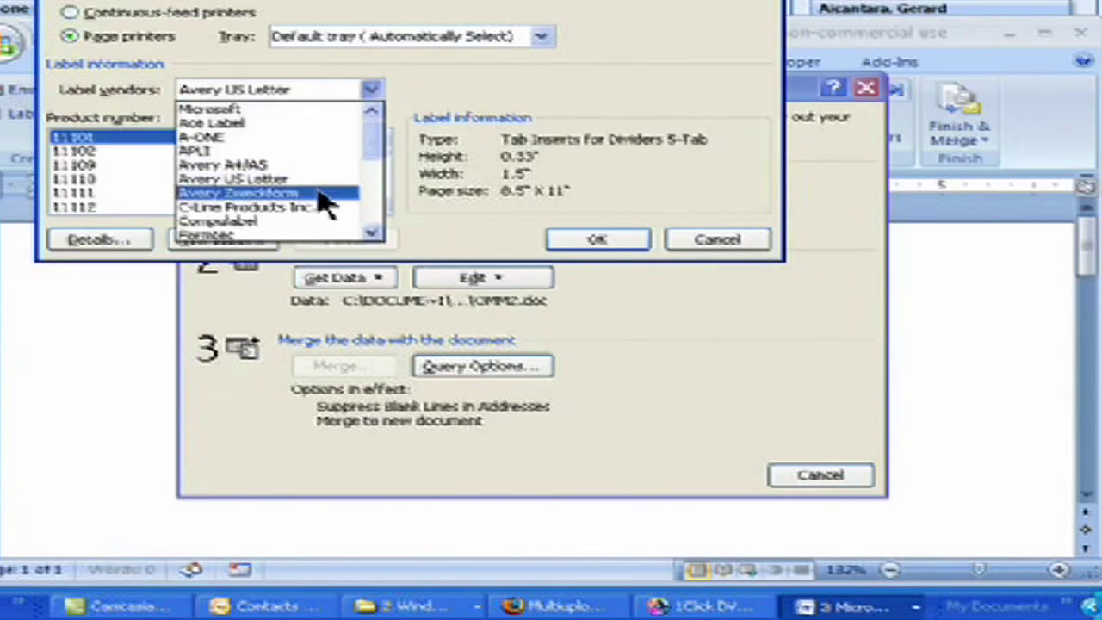
pyautogui.click(319, 178)
pyautogui.moveTo(374, 162); pyautogui.dragTo(381, 141)
pyautogui.click(382, 142)
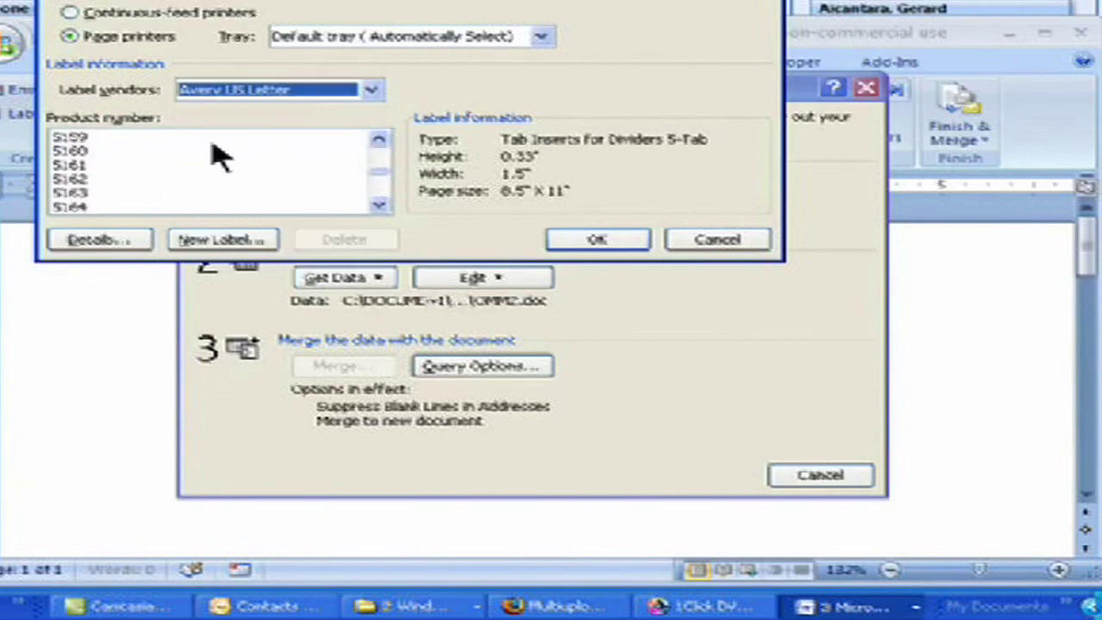
pyautogui.click(97, 153)
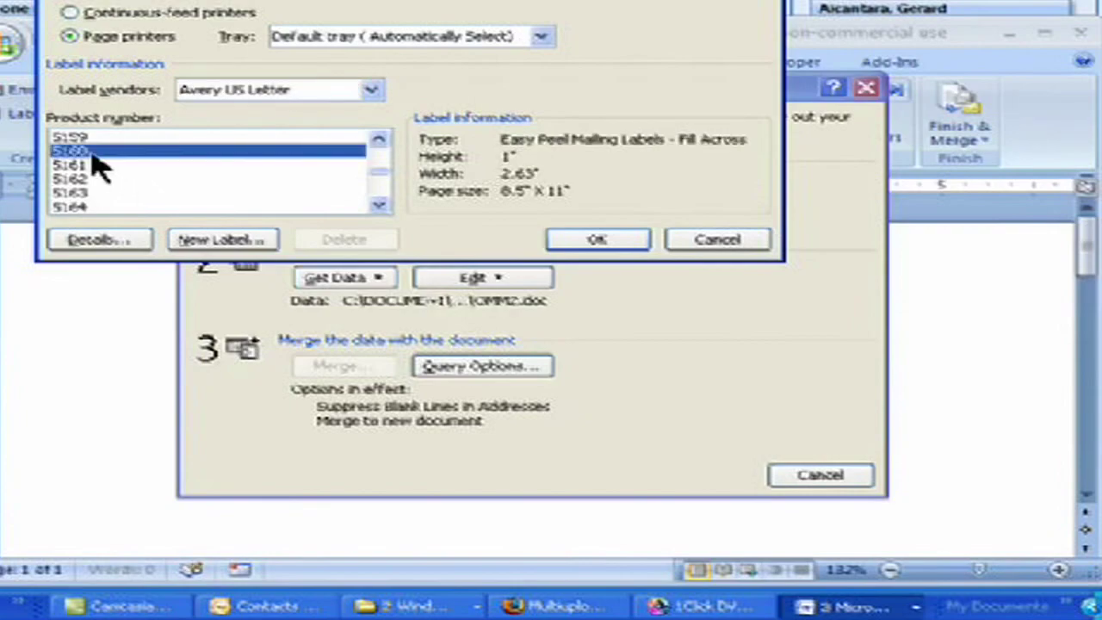
pyautogui.click(596, 244)
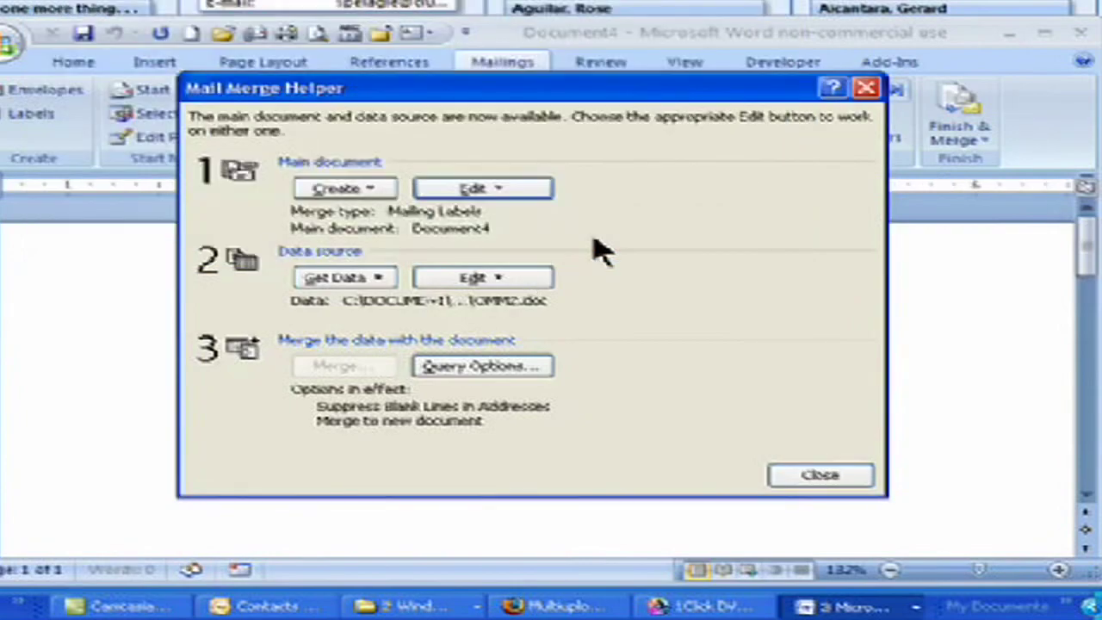
pyautogui.click(800, 481)
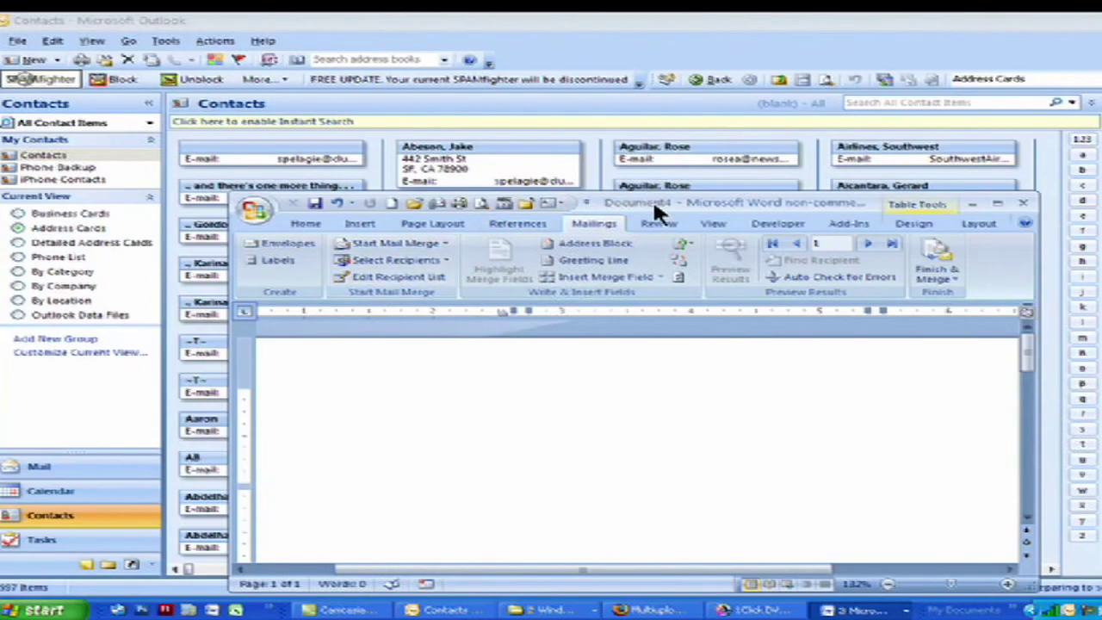
# Move the Word window over Outlook and maximize it to fill the screen.
pyautogui.moveTo(653, 207); pyautogui.dragTo(530, 65)
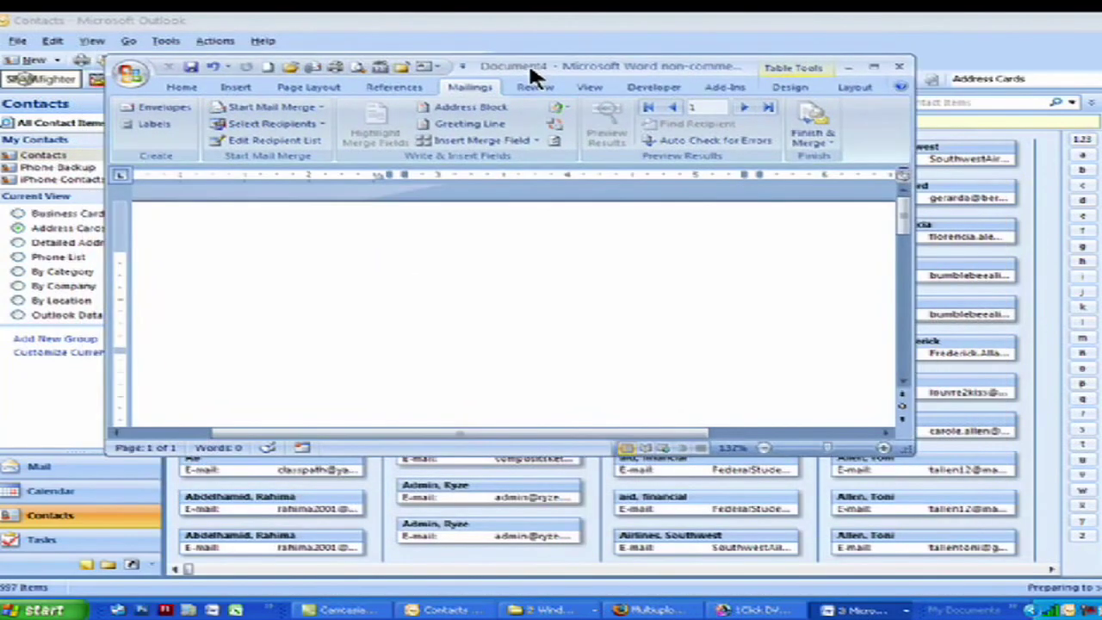
pyautogui.click(875, 61)
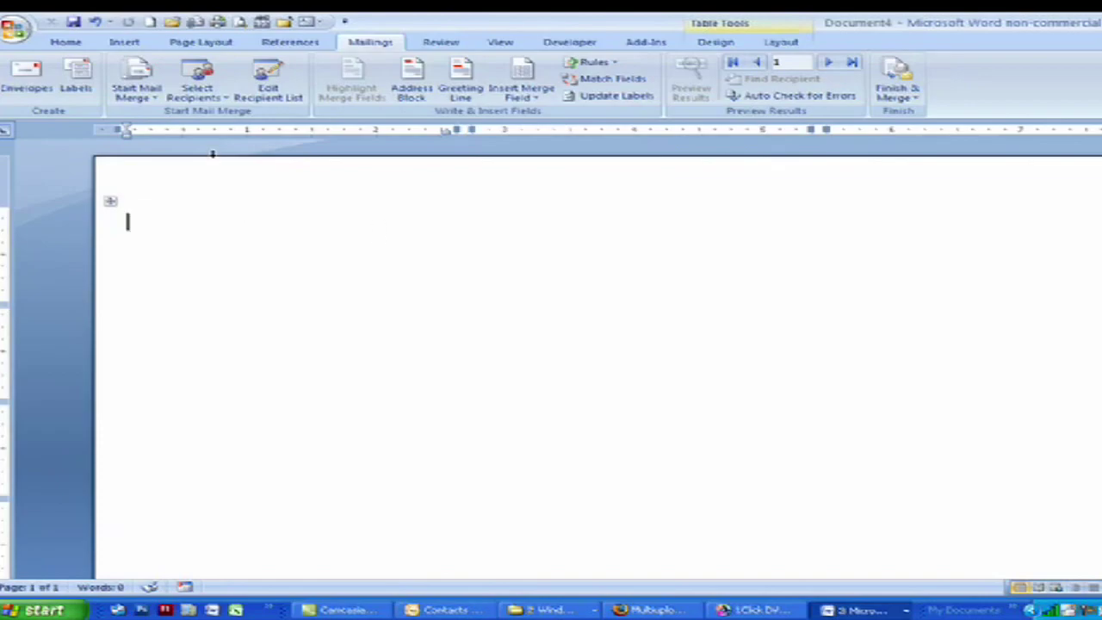
pyautogui.click(265, 65)
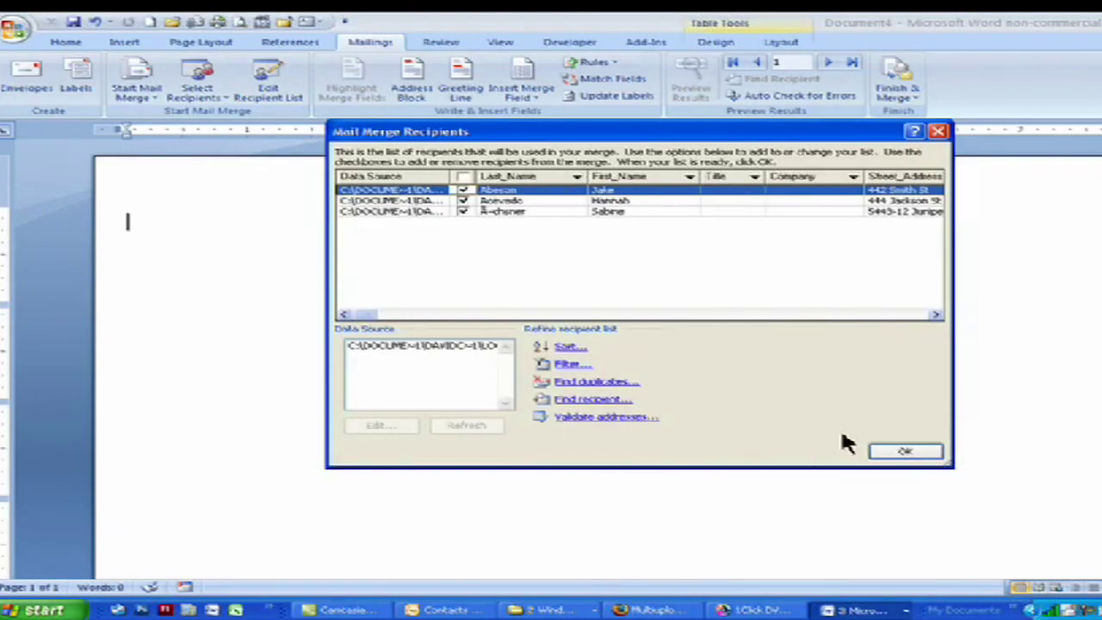
# Accept all three checked Outlook contacts in the Mail Merge Recipients list.
pyautogui.click(900, 451)
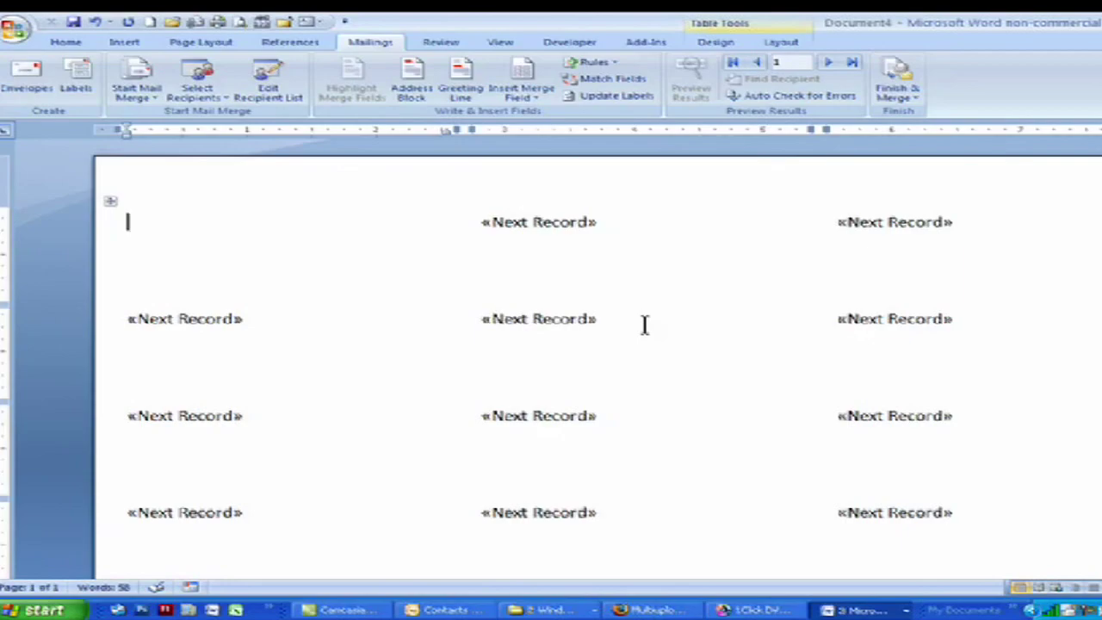
# Insert an «AddressBlock» field with the default address format into the first label.
pyautogui.click(409, 86)
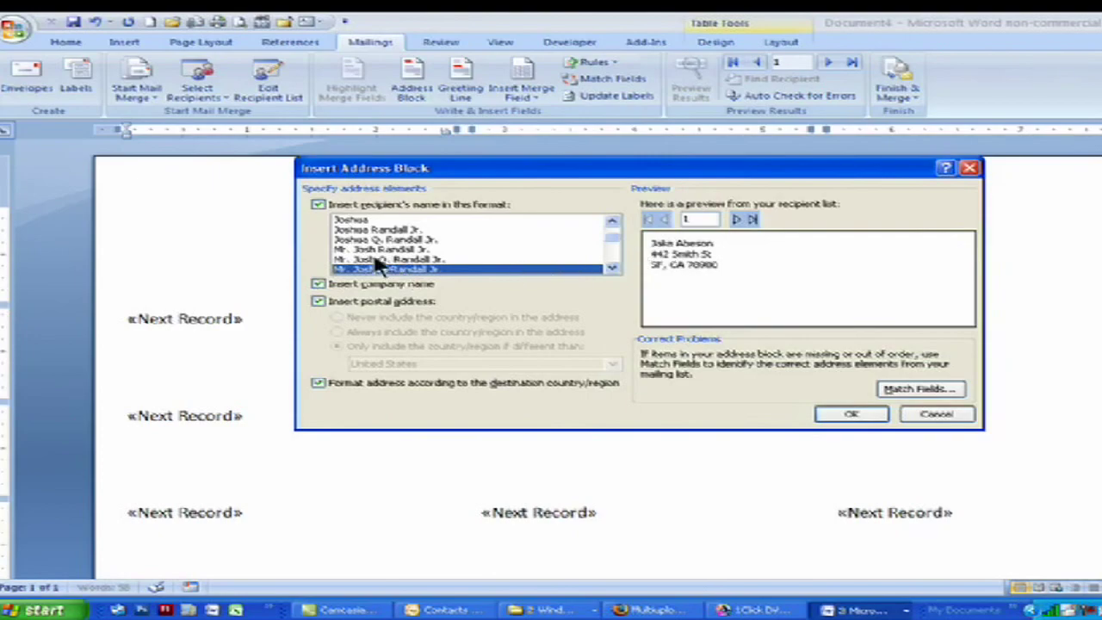
pyautogui.click(612, 268)
pyautogui.click(611, 269)
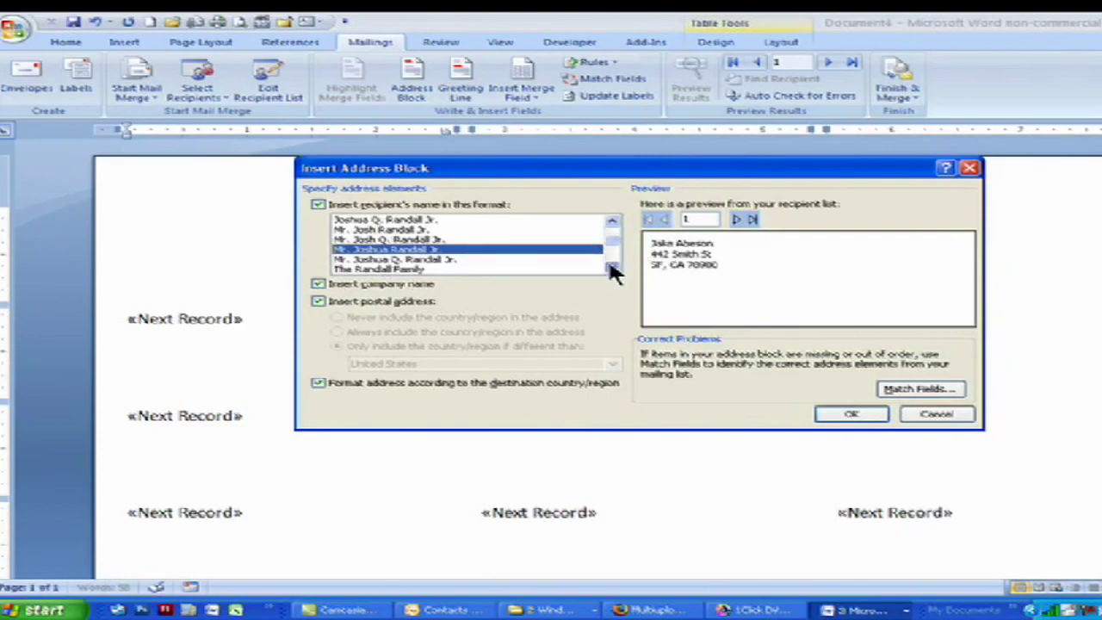
pyautogui.click(611, 268)
pyautogui.click(611, 269)
pyautogui.moveTo(611, 249); pyautogui.dragTo(612, 227)
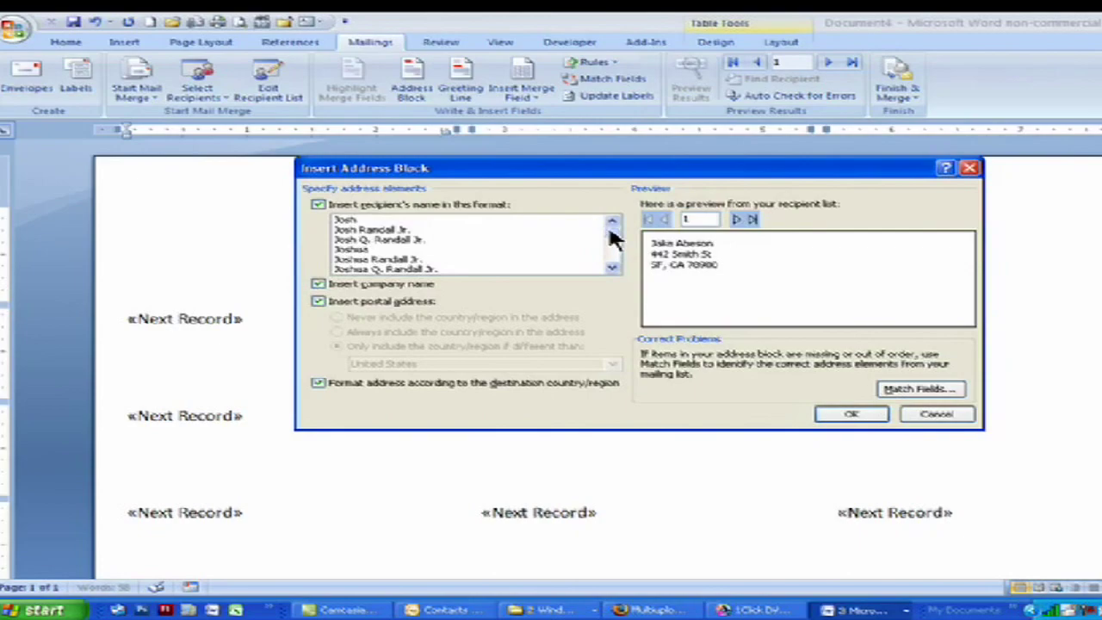
pyautogui.click(848, 415)
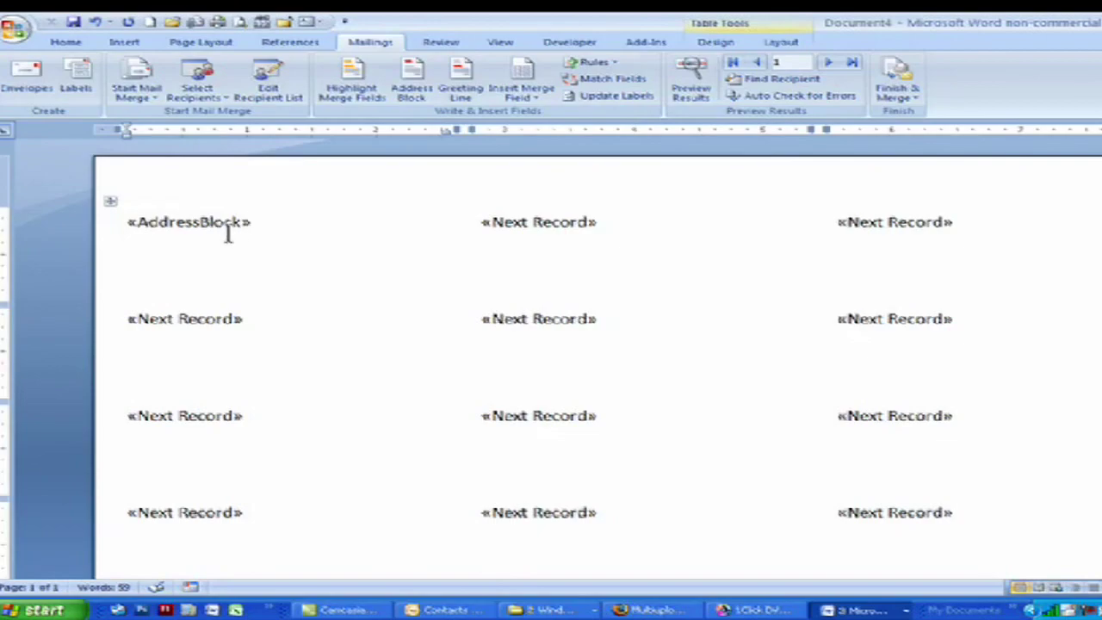
# Copy «AddressBlock» to every label and preview the three contacts' real addresses.
pyautogui.click(594, 96)
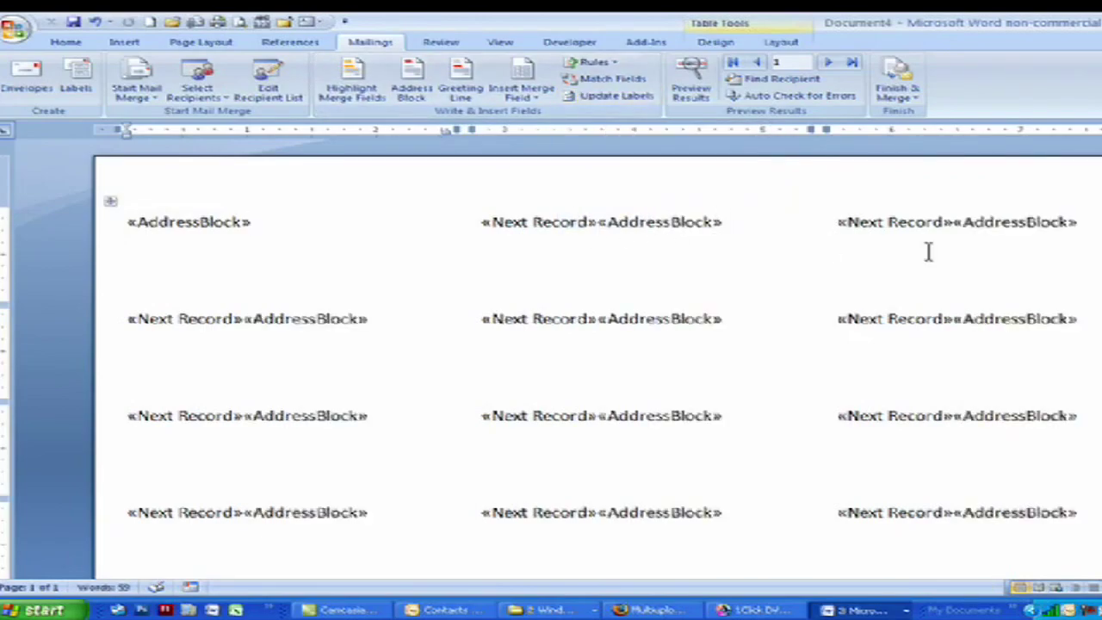
pyautogui.click(697, 75)
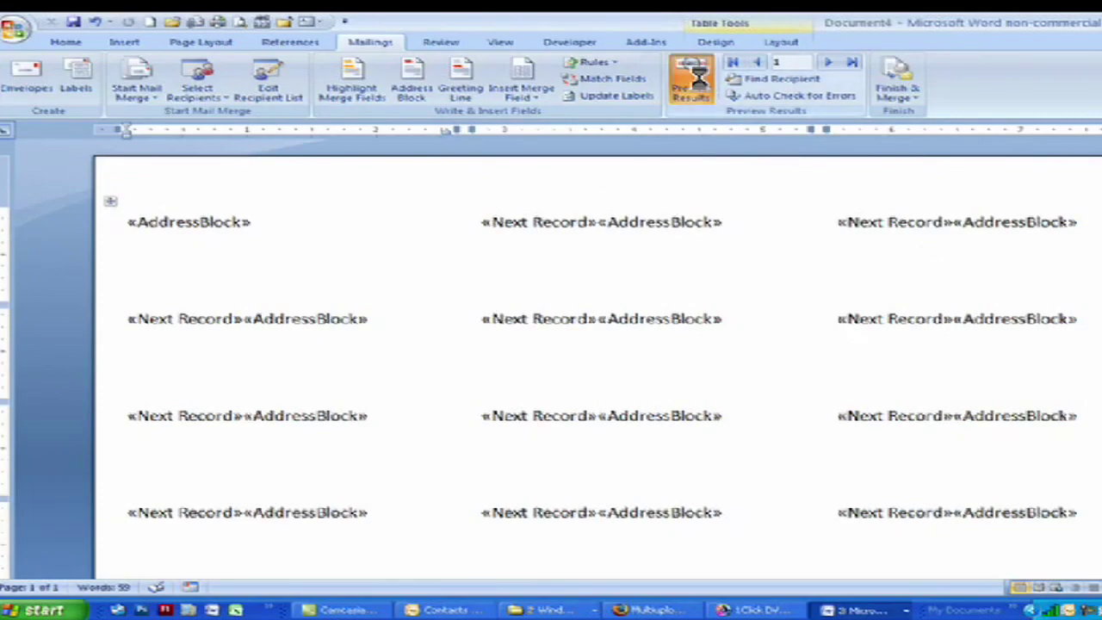